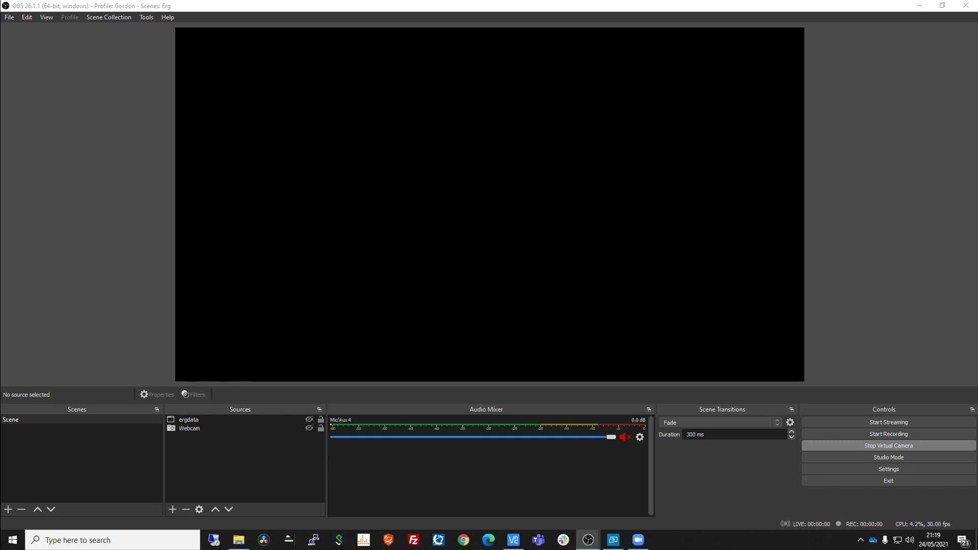
Make the Webcam and ergdata sources visible in the scene.
{"action": "left_click", "coordinate": [308, 428]}
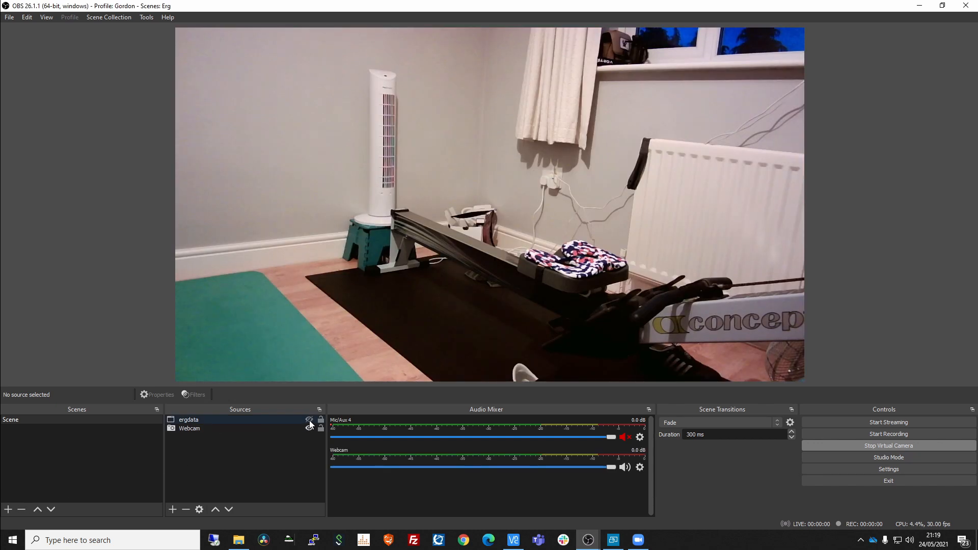
{"action": "left_click", "coordinate": [309, 419]}
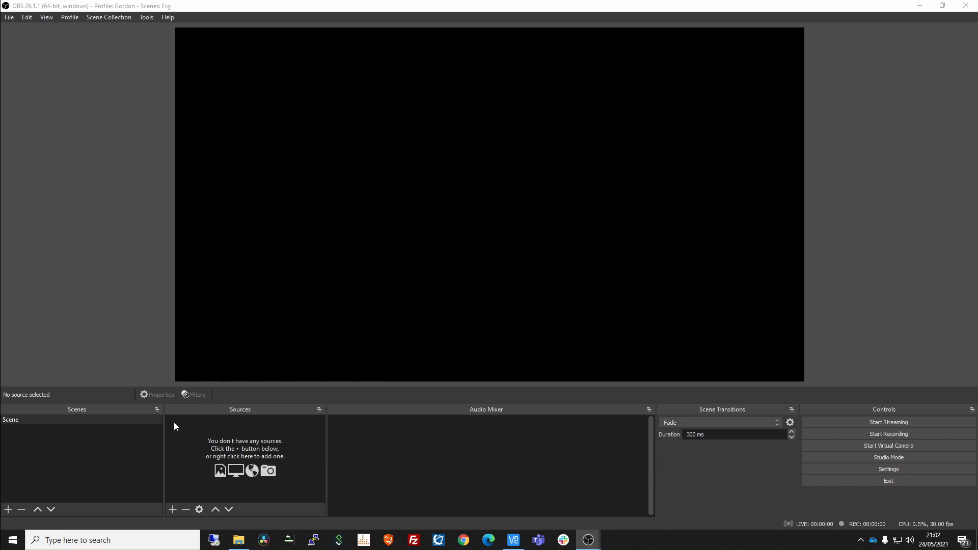
Add a Video Capture Device source named "Webcam" using the FULL HD webcam at a custom 1920x1080 resolution.
{"action": "left_click", "coordinate": [173, 509]}
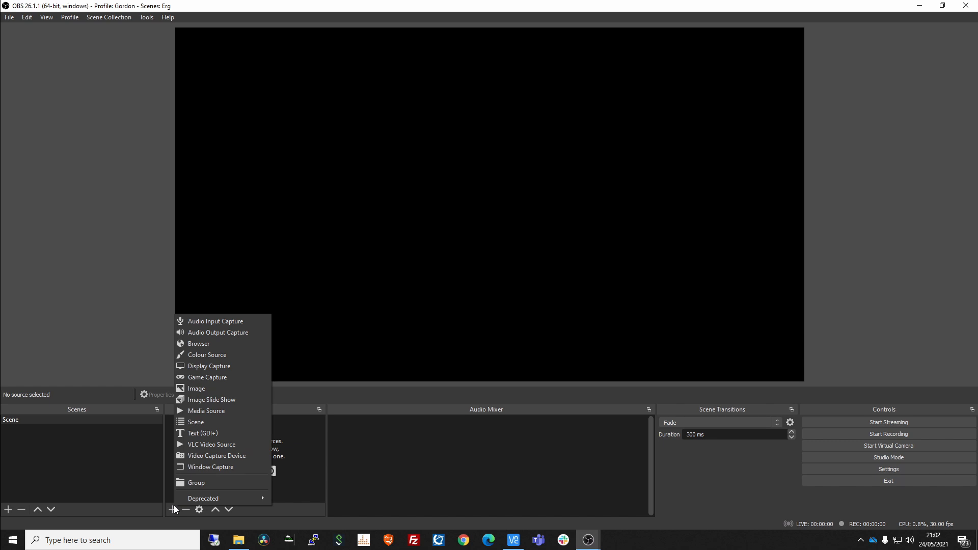
{"action": "left_click", "coordinate": [196, 457]}
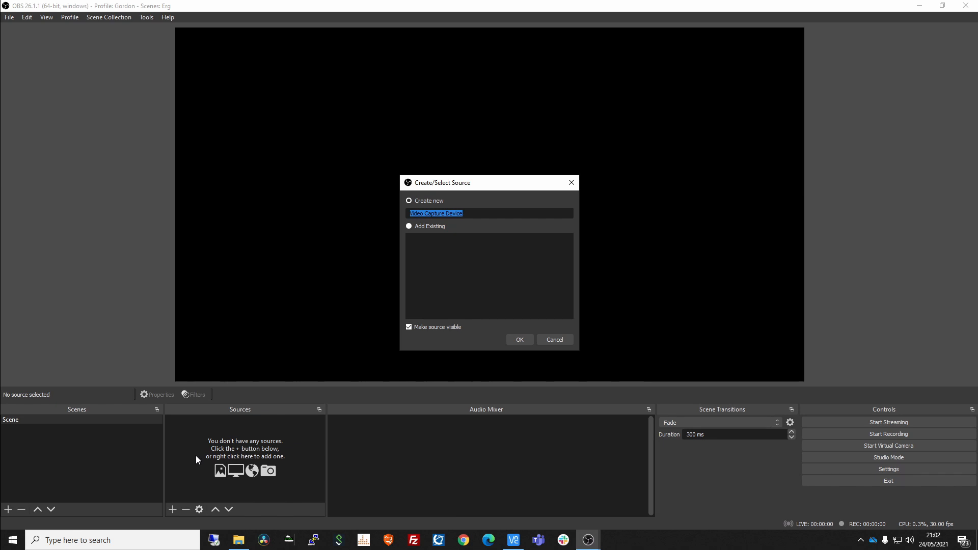
{"action": "type", "text": "Webcam"}
{"action": "left_click", "coordinate": [516, 340]}
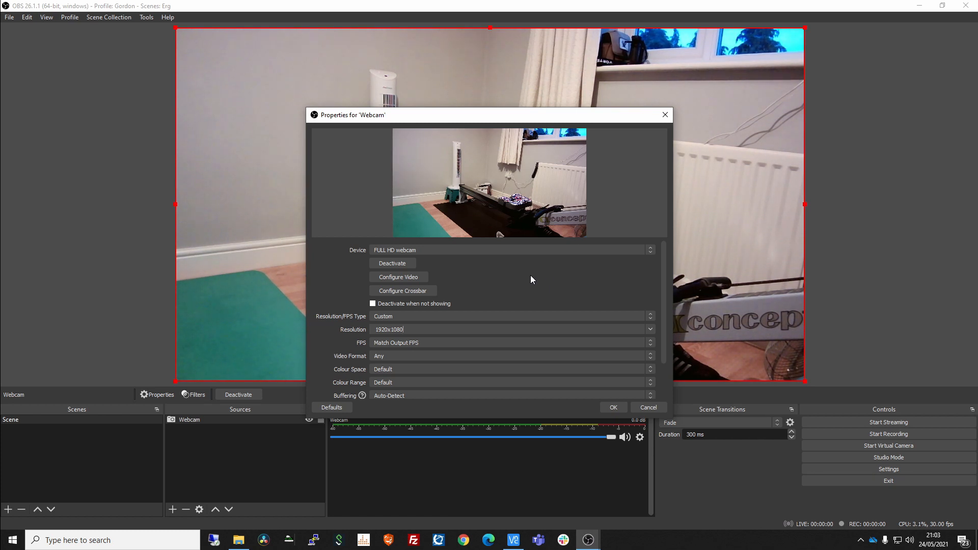
{"action": "left_click", "coordinate": [613, 407]}
Try shrinking the webcam image to under half the canvas width, and scale it back up to fill the canvas.
{"action": "left_click_drag", "start_coordinate": [804, 381], "coordinate": [442, 176]}
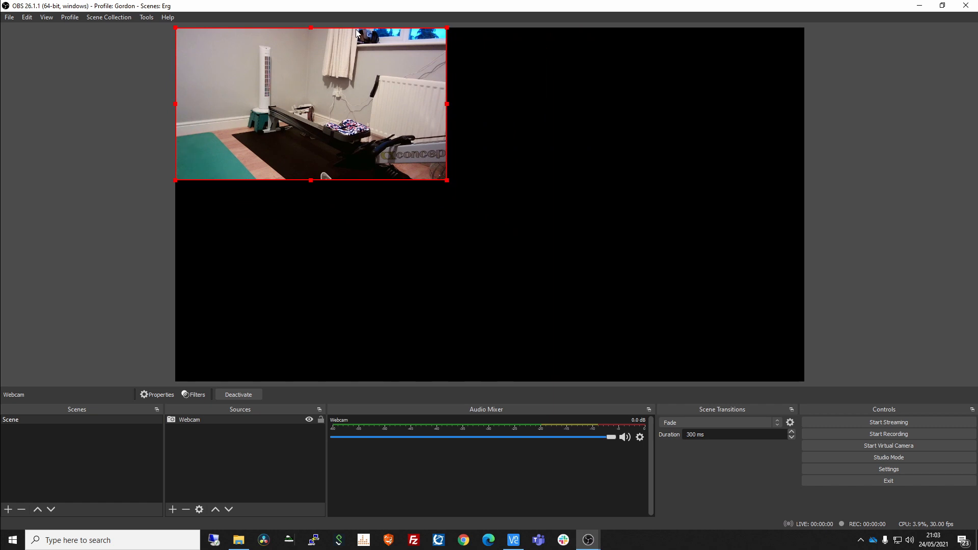
{"action": "mouse_move", "coordinate": [353, 27]}
{"action": "left_mouse_down"}
{"action": "mouse_move", "coordinate": [489, 136]}
{"action": "mouse_move", "coordinate": [482, 107]}
{"action": "mouse_move", "coordinate": [355, 32]}
{"action": "left_mouse_up"}
{"action": "left_click_drag", "start_coordinate": [446, 180], "coordinate": [790, 381]}
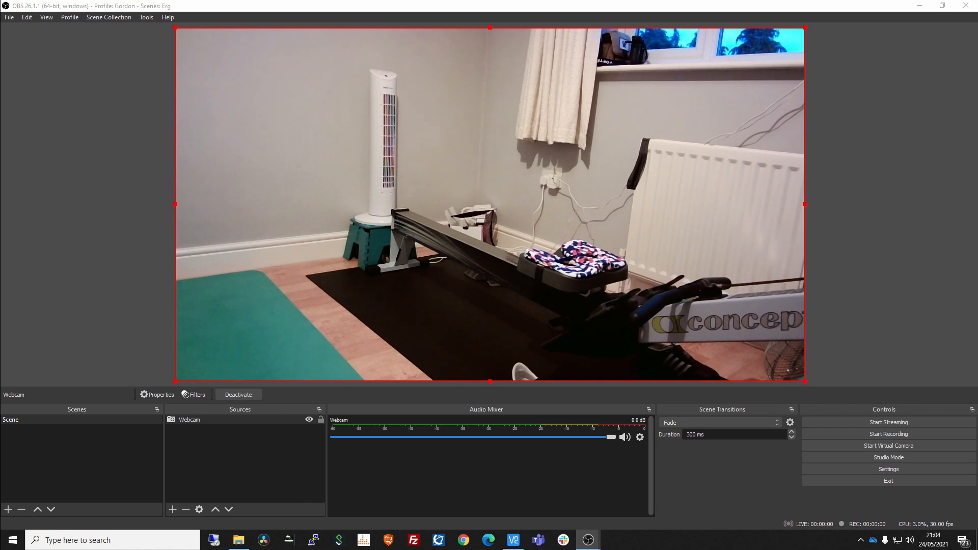
Set the global Mic/Auxiliary Audio 4 device to Microphone (USB Microphone) and save the audio settings.
{"action": "left_click", "coordinate": [891, 467]}
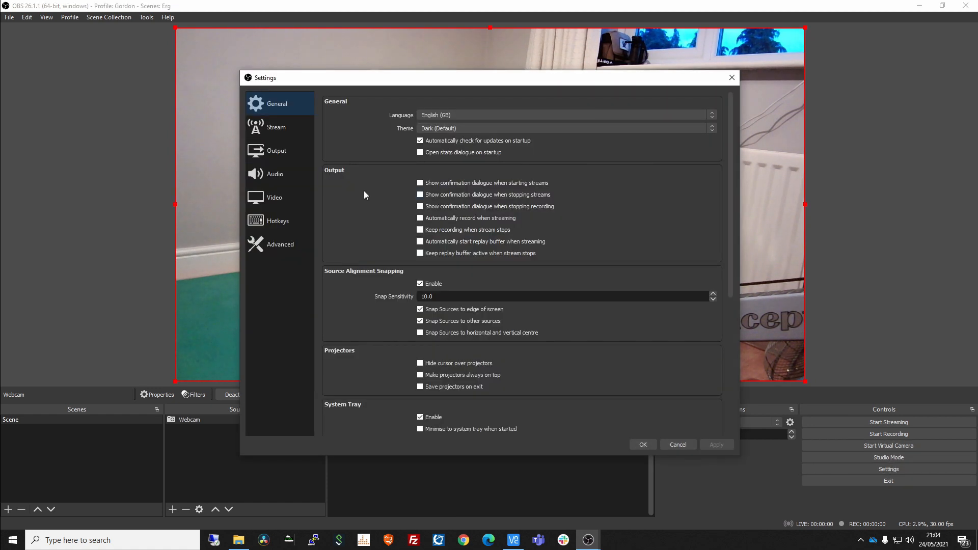
{"action": "left_click", "coordinate": [263, 175]}
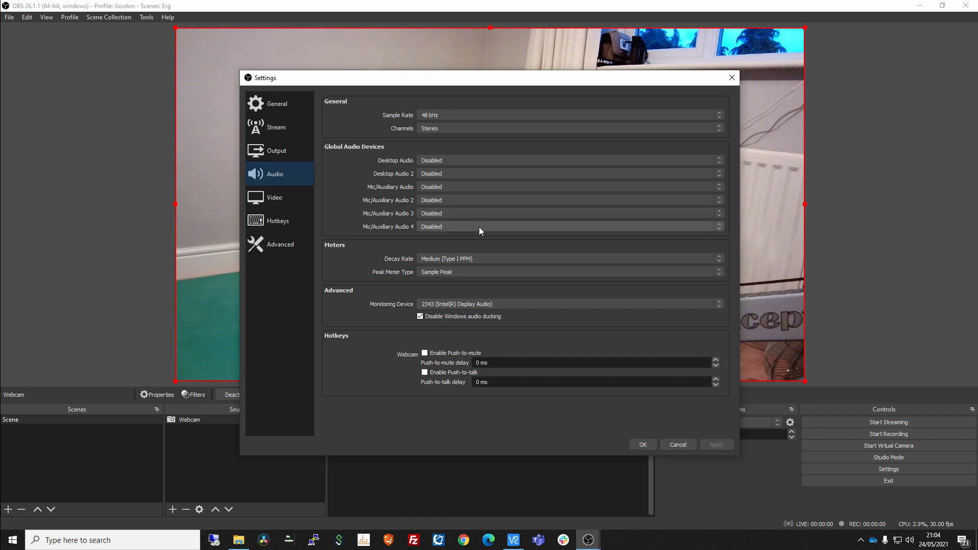
{"action": "left_click", "coordinate": [464, 226]}
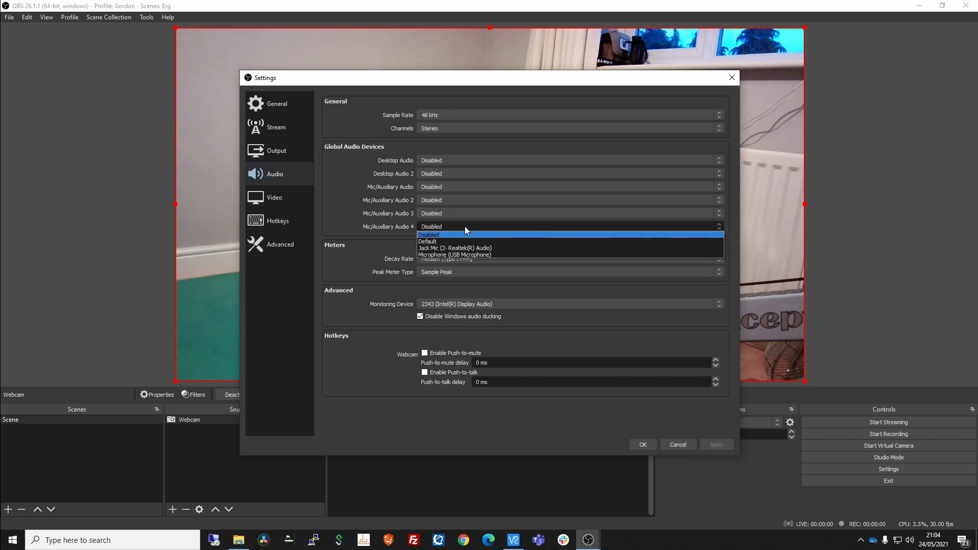
{"action": "left_click", "coordinate": [467, 255]}
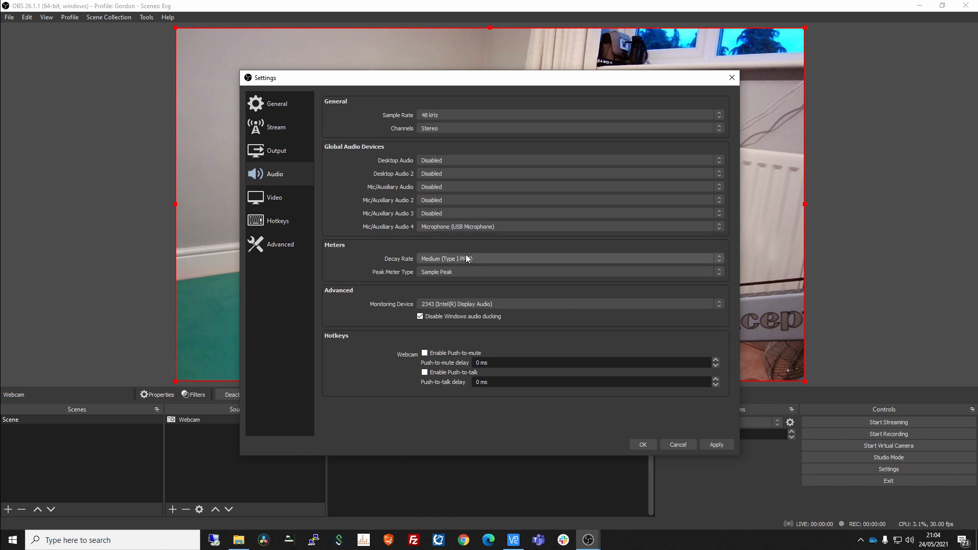
{"action": "left_click", "coordinate": [716, 445]}
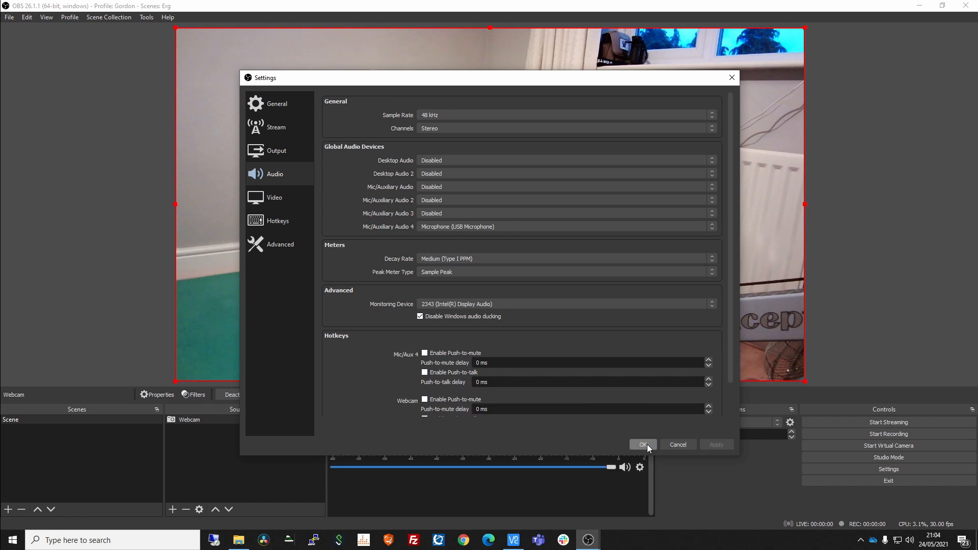
{"action": "left_click", "coordinate": [644, 445]}
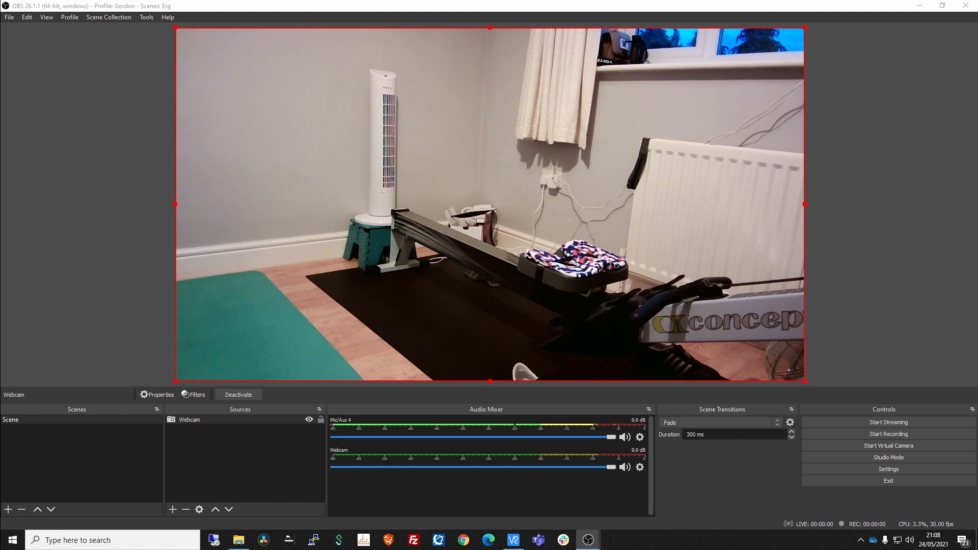
Find and open the Windows Connect app so the phone's screen can be cast to the PC.
{"action": "left_click", "coordinate": [14, 544]}
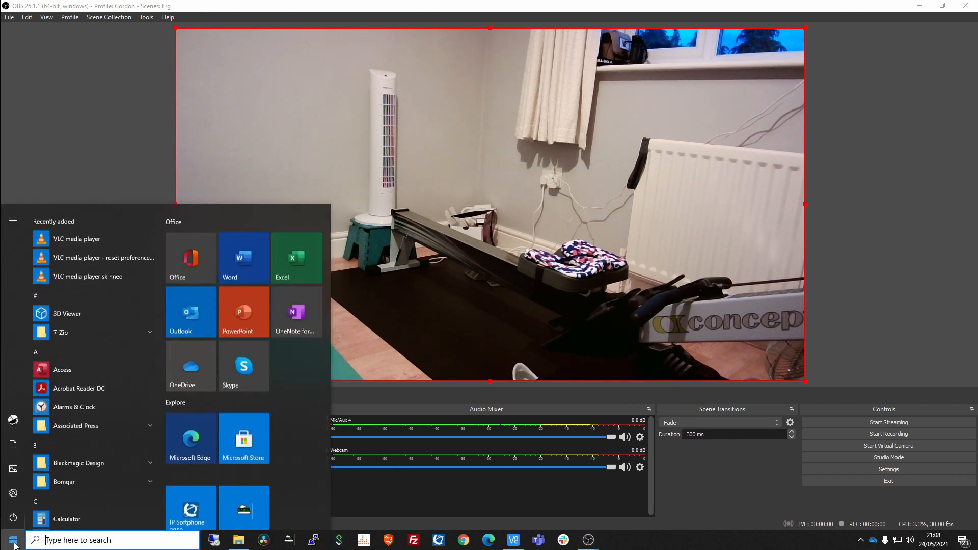
{"action": "type", "text": "conne"}
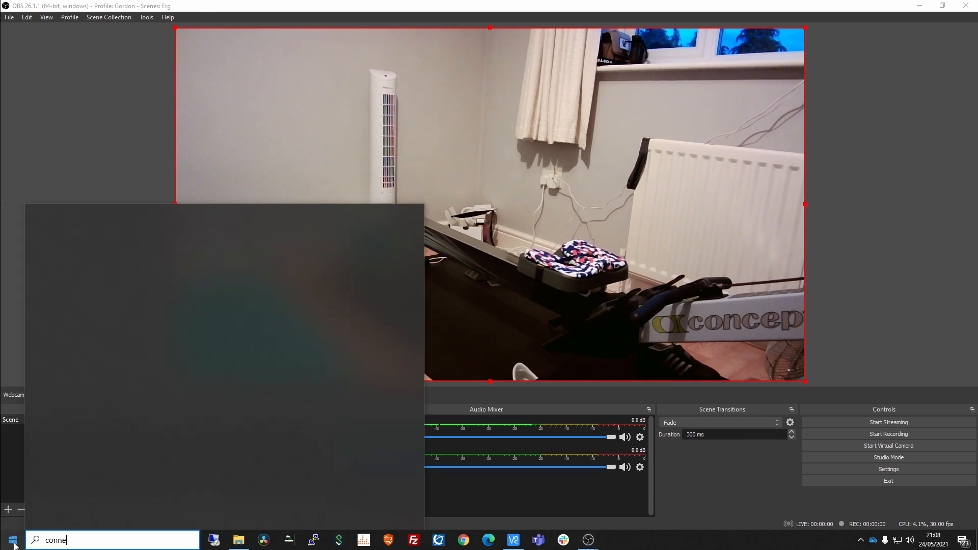
{"action": "type", "text": "ct"}
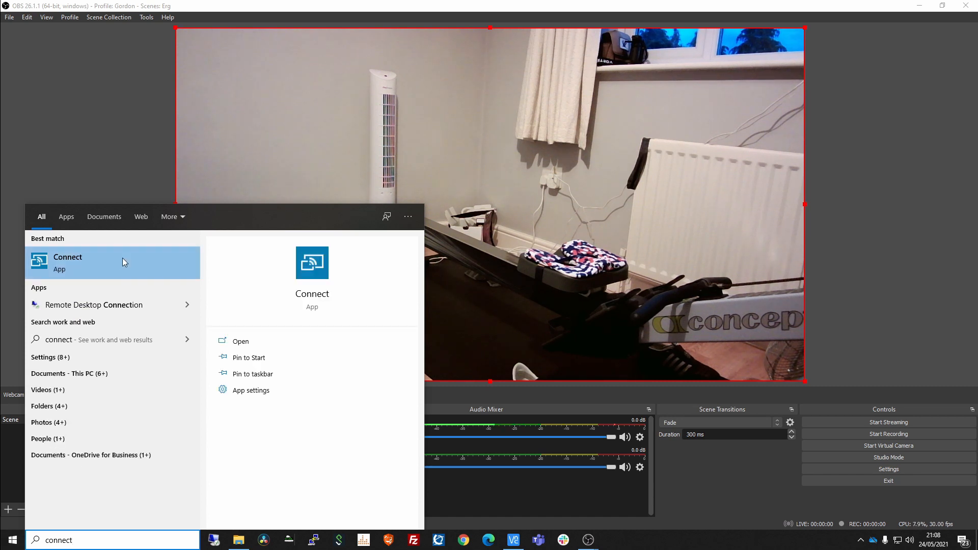
{"action": "left_click", "coordinate": [122, 262]}
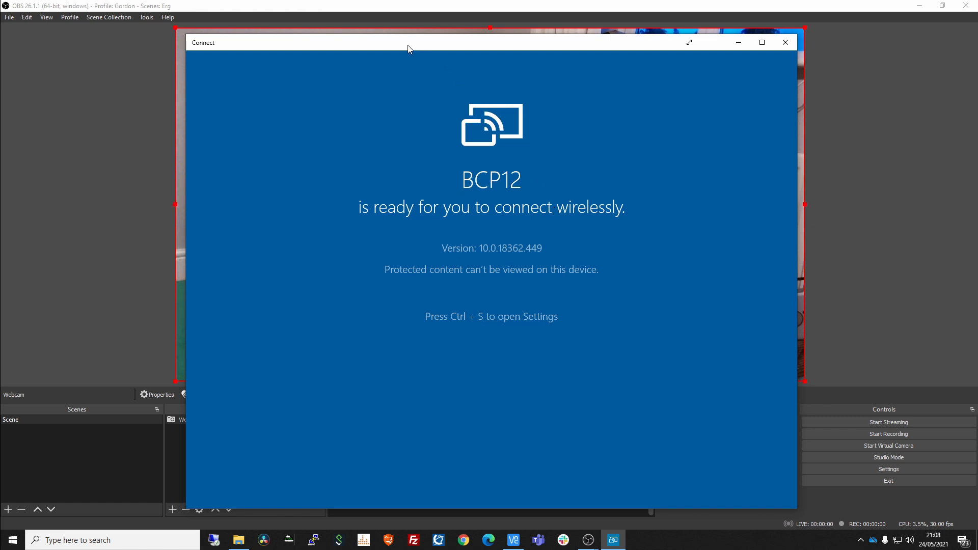
Move the Connect window with the cast phone screen off this display so it no longer covers OBS.
{"action": "left_click_drag", "start_coordinate": [407, 45], "coordinate": [400, 40]}
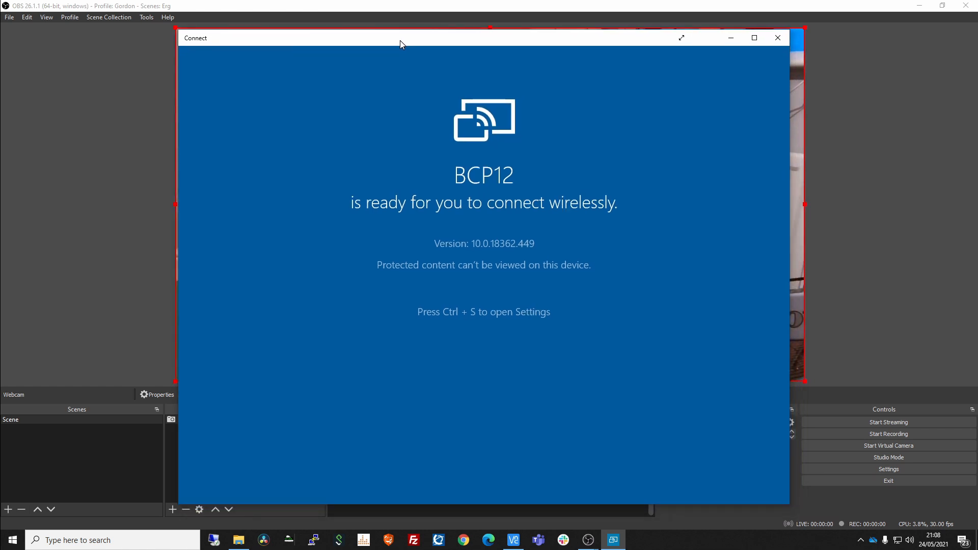
{"action": "left_click_drag", "start_coordinate": [400, 41], "coordinate": [400, 43]}
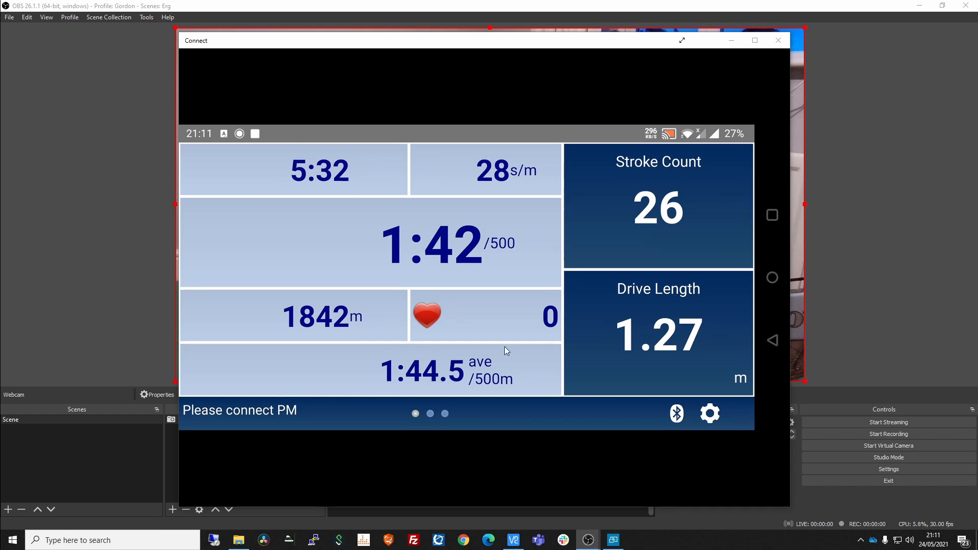
{"action": "left_click_drag", "start_coordinate": [692, 36], "coordinate": [0, 53]}
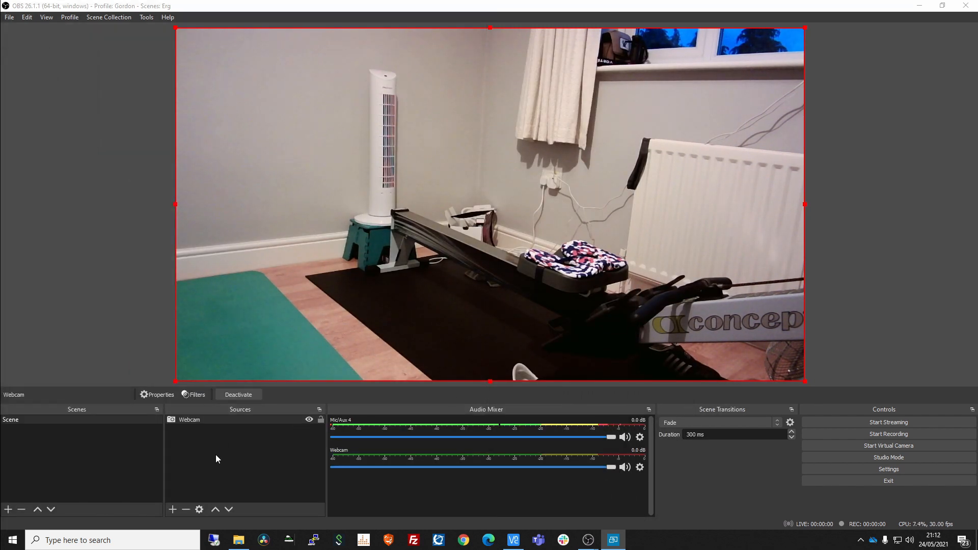
Add a Window Capture source named "ergdata" that captures the [Receiver.exe]: Connect window.
{"action": "left_click", "coordinate": [172, 510]}
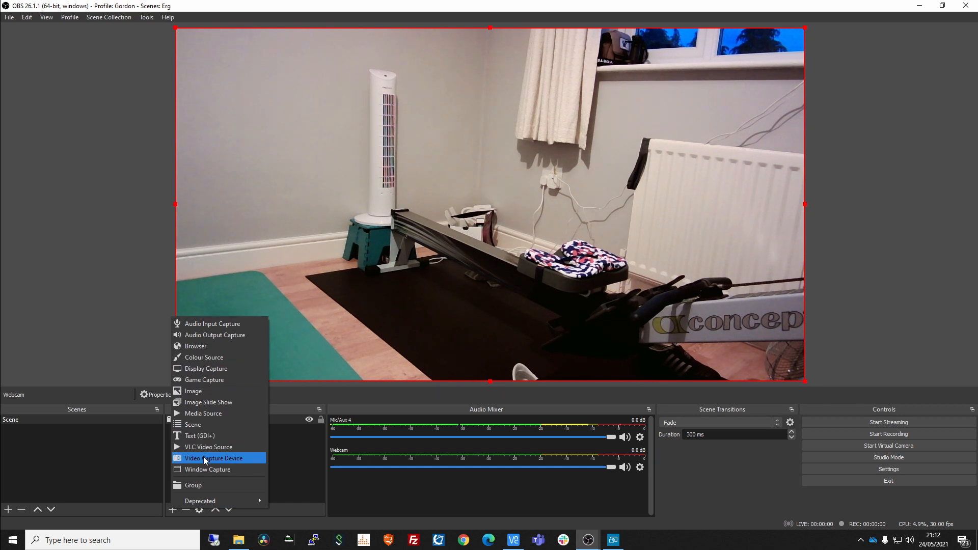
{"action": "left_click", "coordinate": [206, 469]}
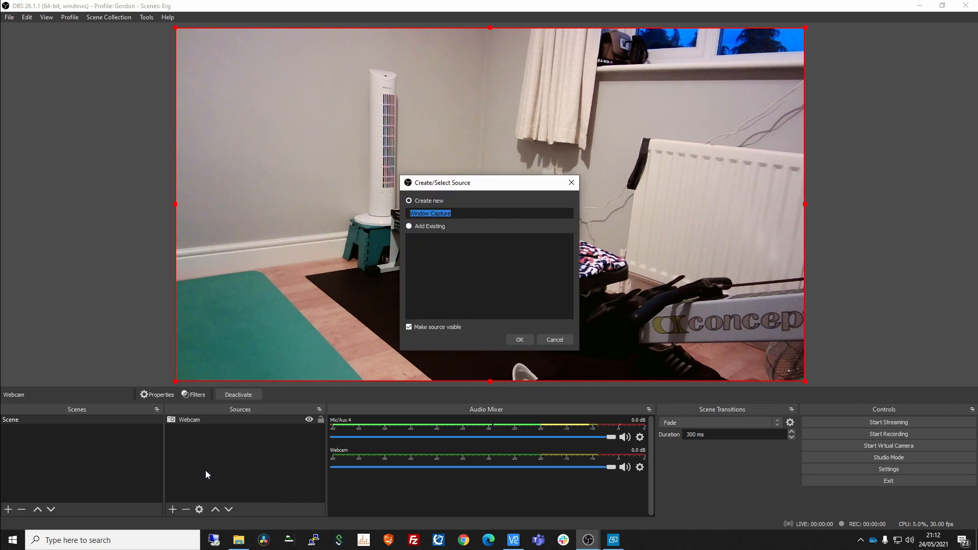
{"action": "type", "text": "ergdata"}
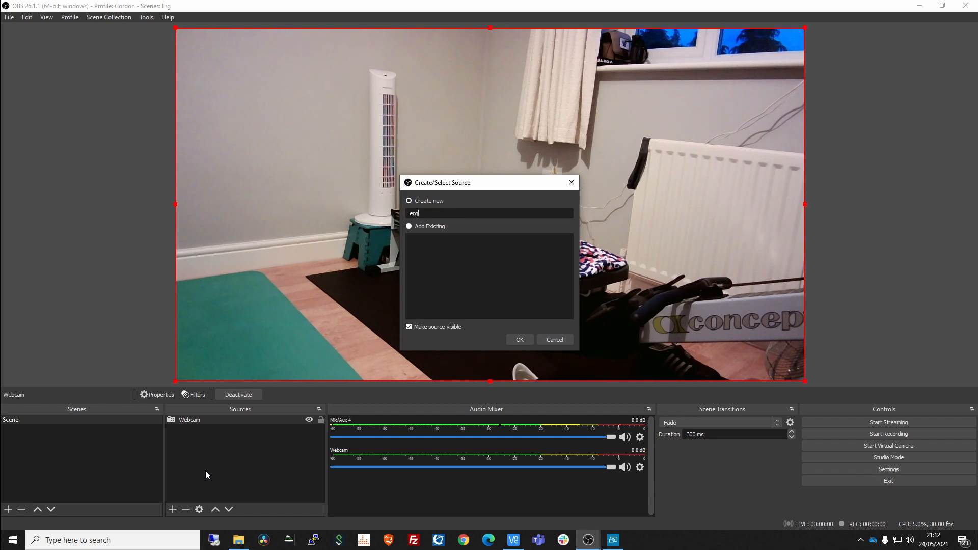
{"action": "left_click", "coordinate": [519, 338]}
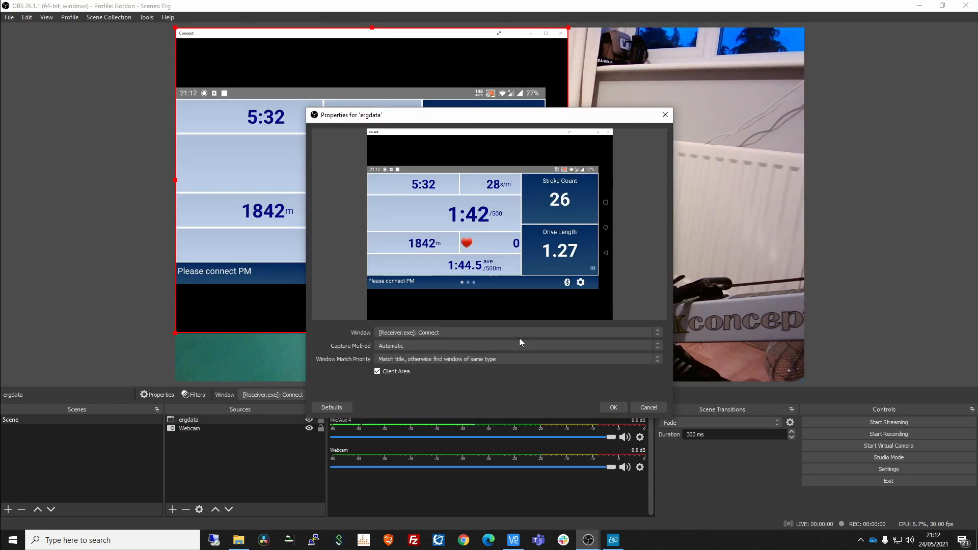
{"action": "left_click", "coordinate": [613, 407]}
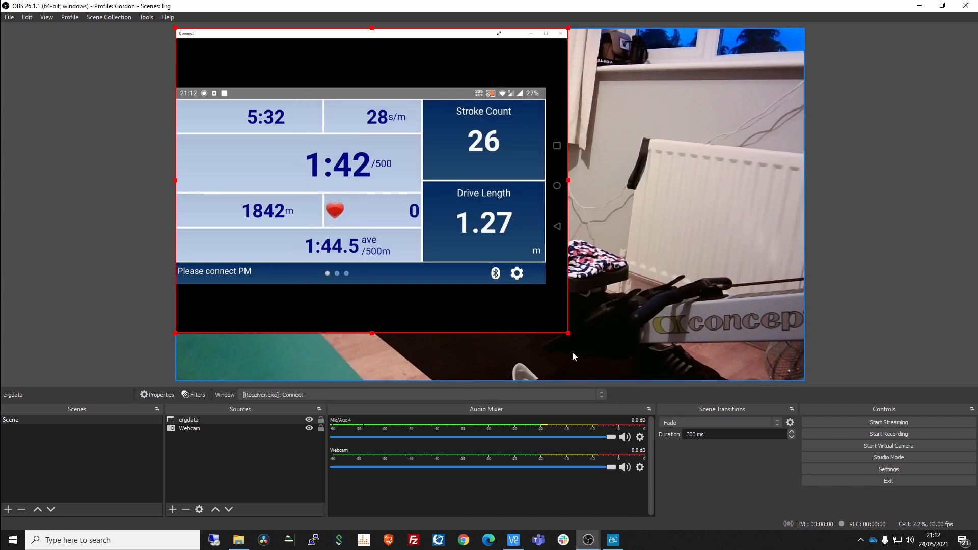
Scale the ergdata overlay down to about one third of the canvas width in the canvas's upper-left corner.
{"action": "left_click_drag", "start_coordinate": [568, 332], "coordinate": [419, 222]}
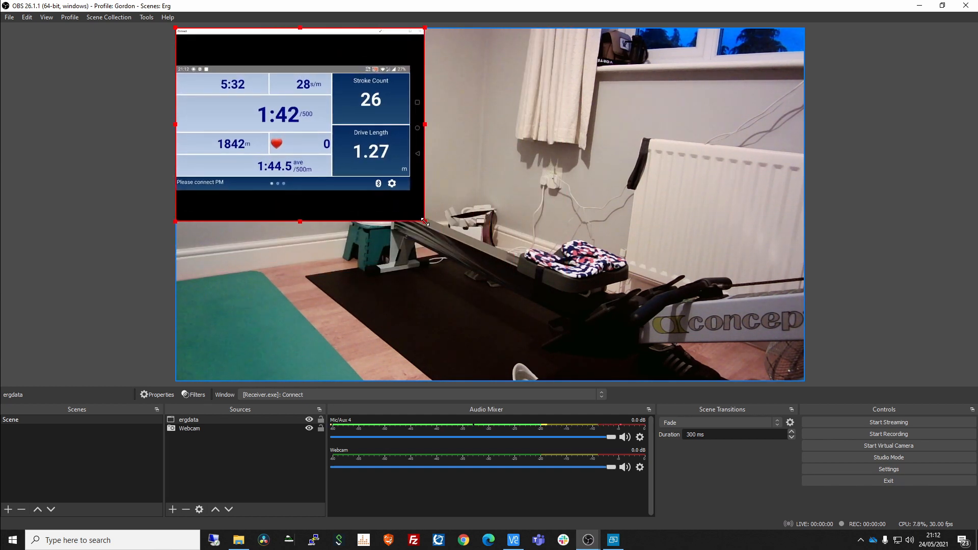
{"action": "mouse_move", "coordinate": [329, 32]}
{"action": "left_mouse_down"}
{"action": "mouse_move", "coordinate": [423, 97]}
{"action": "mouse_move", "coordinate": [581, 69]}
{"action": "mouse_move", "coordinate": [696, 28]}
{"action": "mouse_move", "coordinate": [712, 36]}
{"action": "mouse_move", "coordinate": [712, 27]}
{"action": "mouse_move", "coordinate": [327, 31]}
{"action": "left_mouse_up"}
{"action": "left_click_drag", "start_coordinate": [425, 221], "coordinate": [371, 173]}
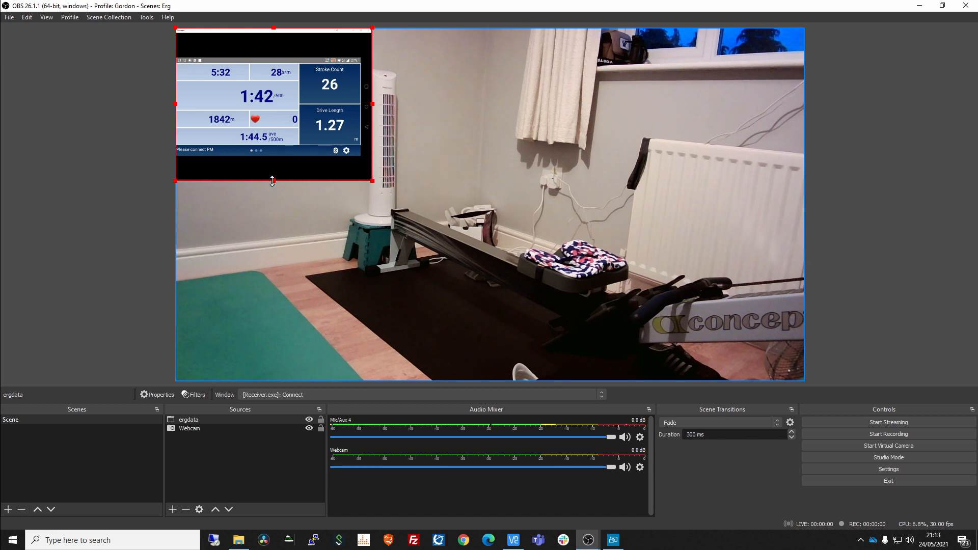
{"action": "left_click_drag", "start_coordinate": [273, 180], "coordinate": [290, 193]}
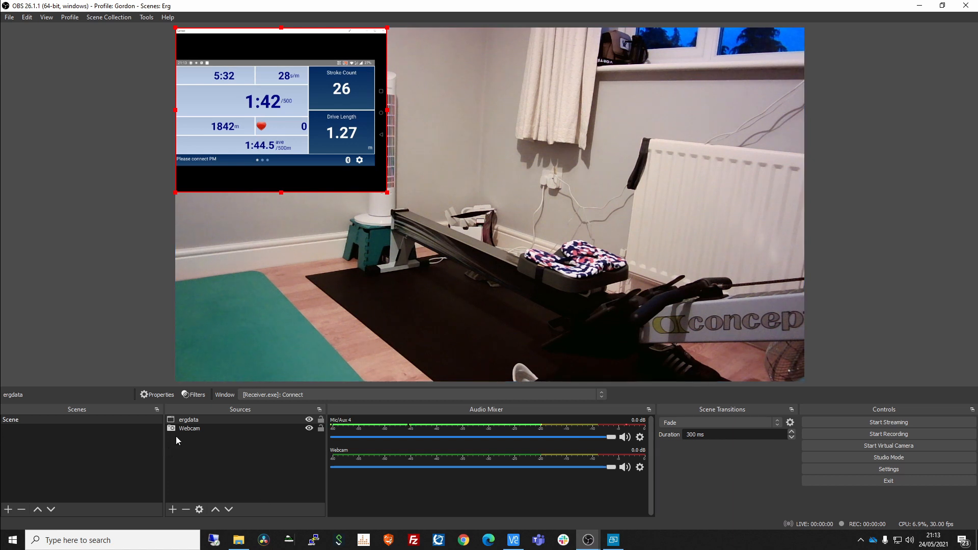
Add a Crop/Pad effect filter to the ergdata source, keeping the default filter name.
{"action": "right_click", "coordinate": [201, 420]}
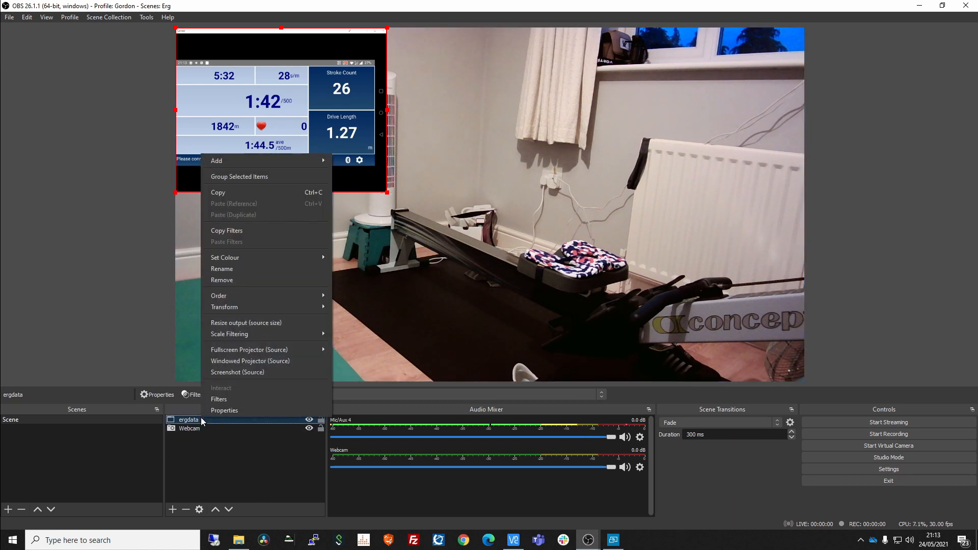
{"action": "left_click", "coordinate": [231, 400]}
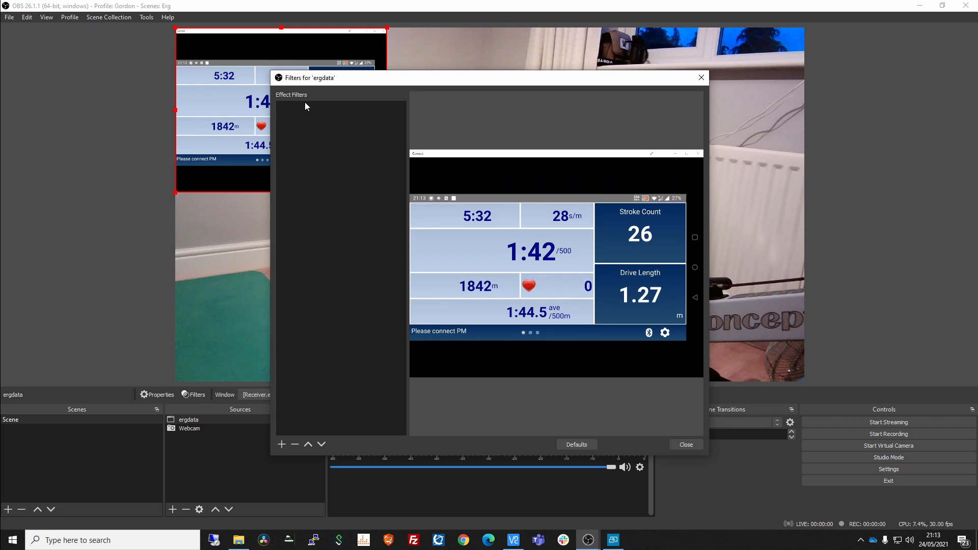
{"action": "left_click", "coordinate": [280, 445]}
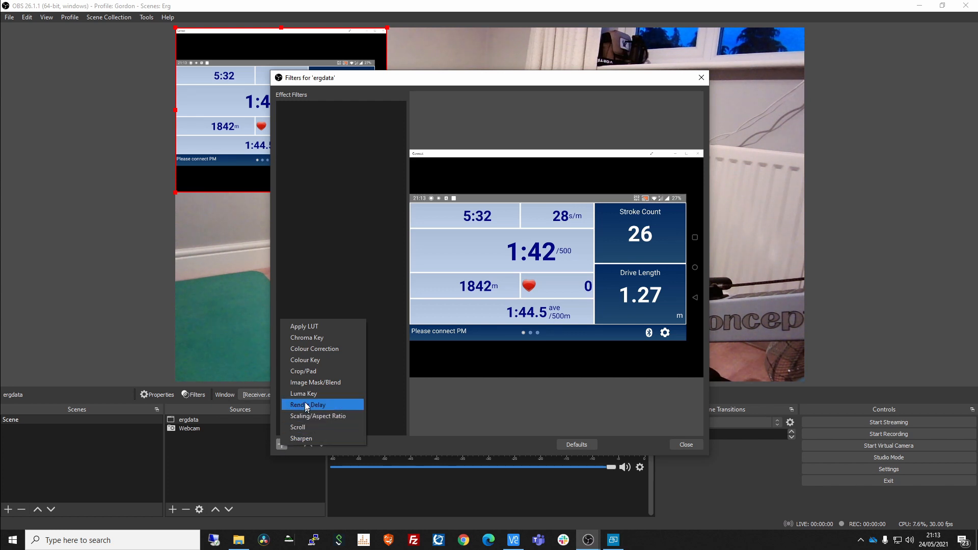
{"action": "left_click", "coordinate": [309, 372]}
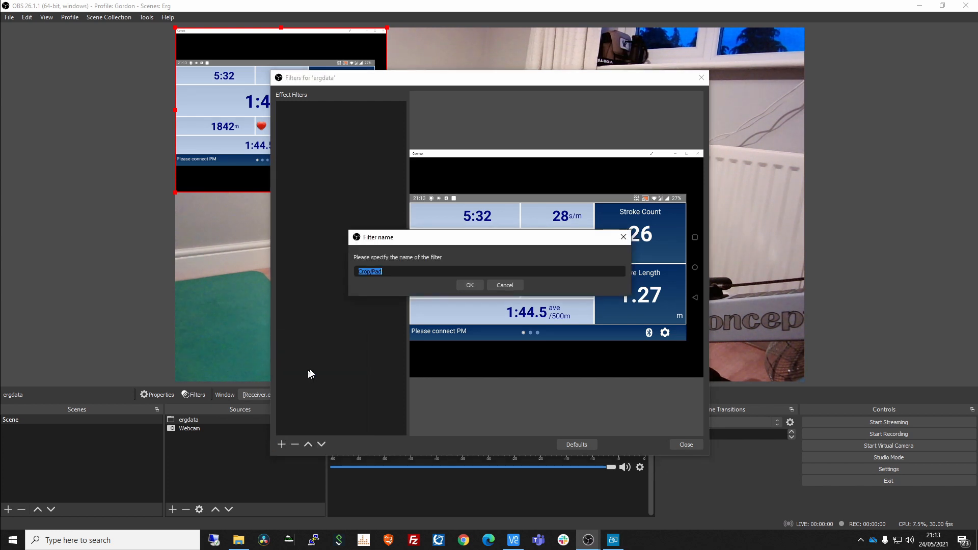
{"action": "left_click", "coordinate": [469, 285]}
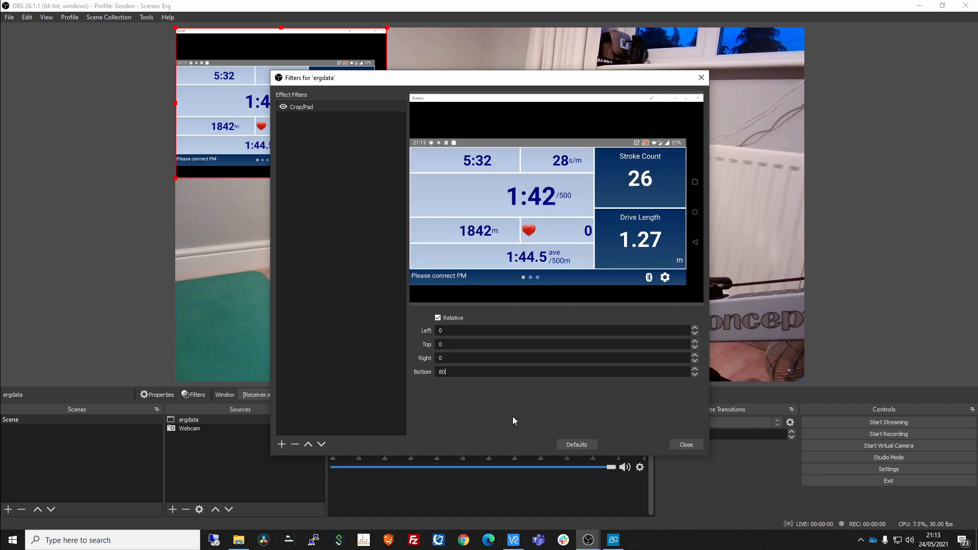
Set the Crop/Pad filter's Bottom value to 130 to trim the black strip below the rowing data.
{"action": "type", "text": "120"}
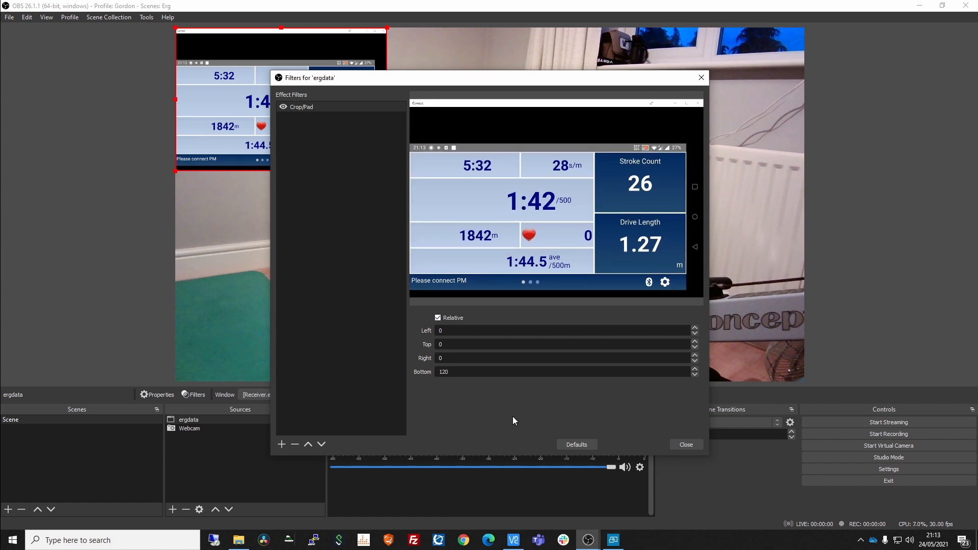
{"action": "key", "text": "BackSpace"}
{"action": "key", "text": "BackSpace"}
{"action": "type", "text": "30"}
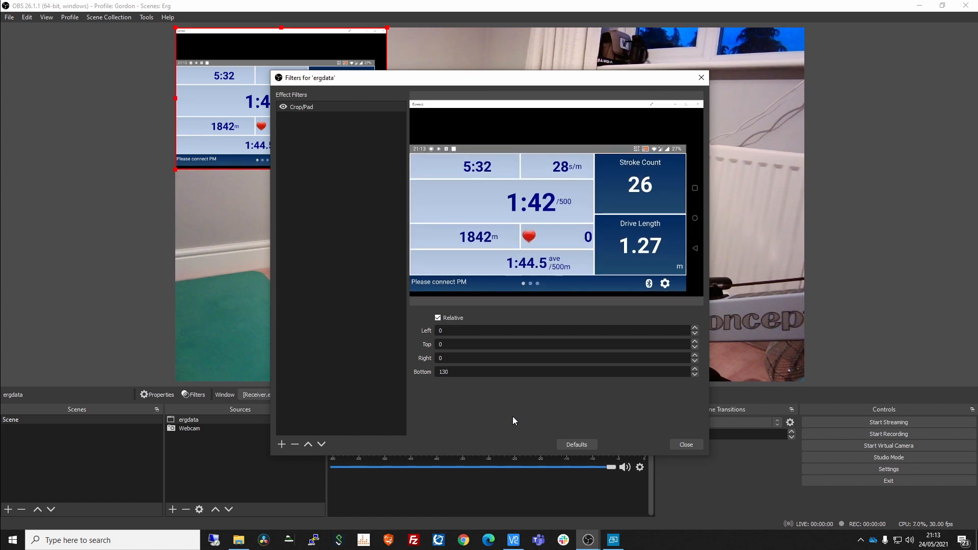
Set the ergdata source's Crop/Pad values to Bottom 140, Top 150 and Right 80, and close the filter window.
{"action": "key", "text": "BackSpace"}
{"action": "key", "text": "BackSpace"}
{"action": "key", "text": "BackSpace"}
{"action": "type", "text": "140"}
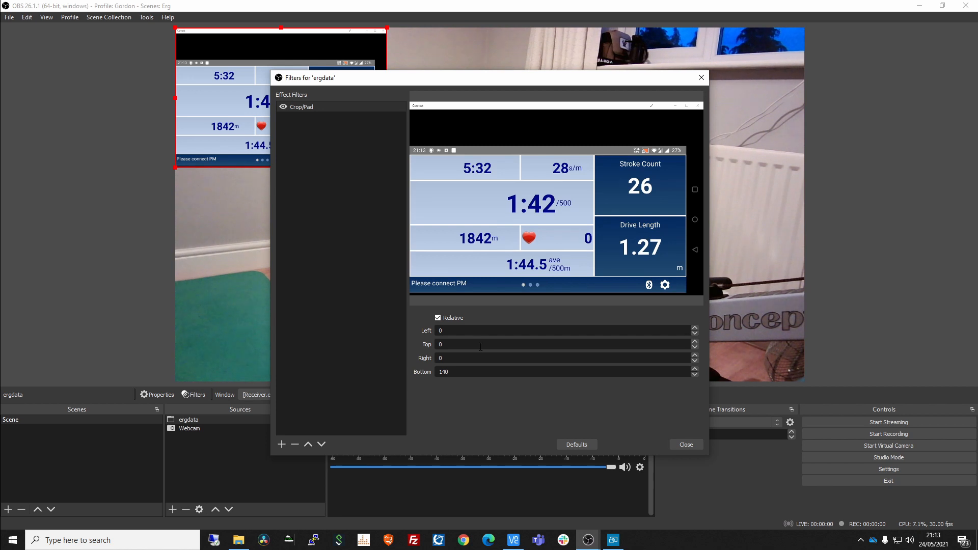
{"action": "type", "text": "150"}
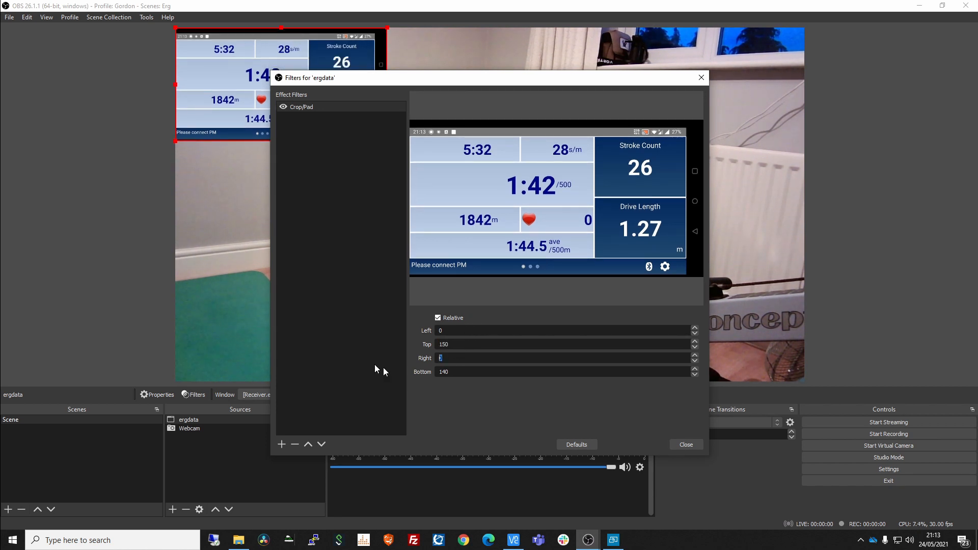
{"action": "type", "text": "80"}
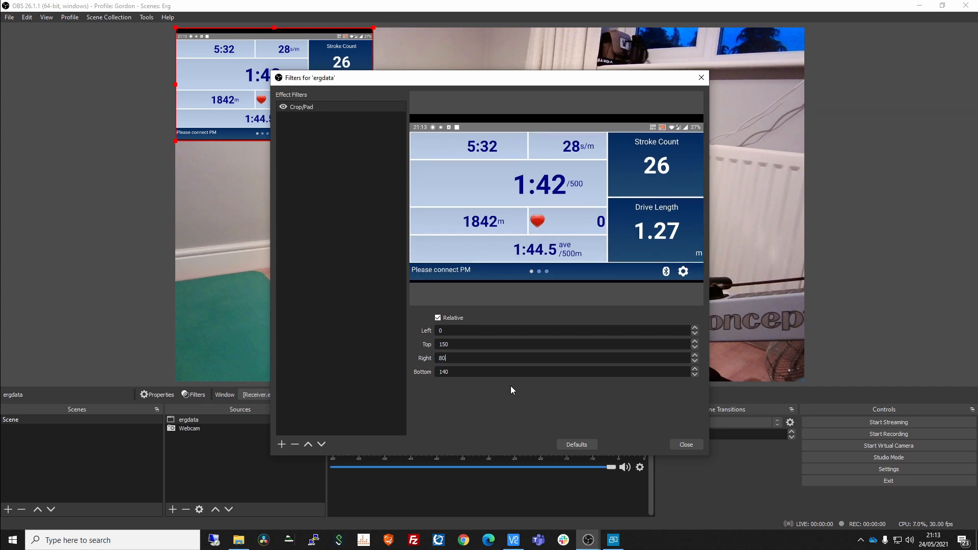
{"action": "left_click", "coordinate": [686, 447]}
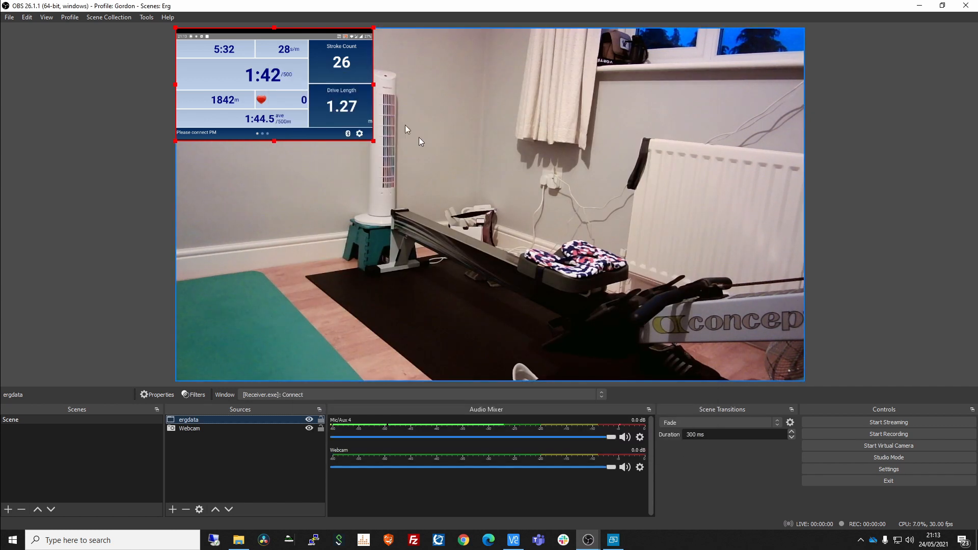
Enlarge the cropped ergdata overlay to slightly more than one third of the canvas width, then deselect it.
{"action": "left_click_drag", "start_coordinate": [375, 142], "coordinate": [404, 158]}
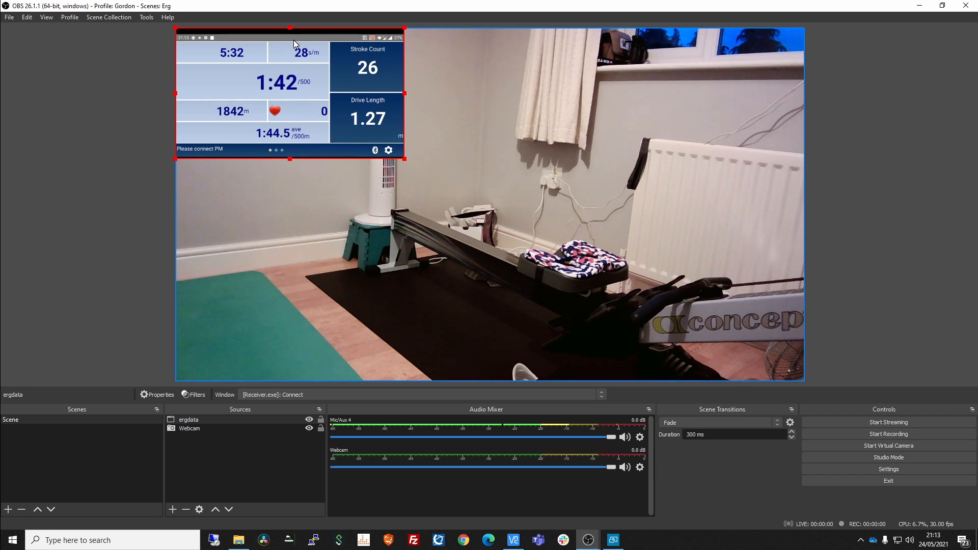
{"action": "left_click", "coordinate": [884, 142]}
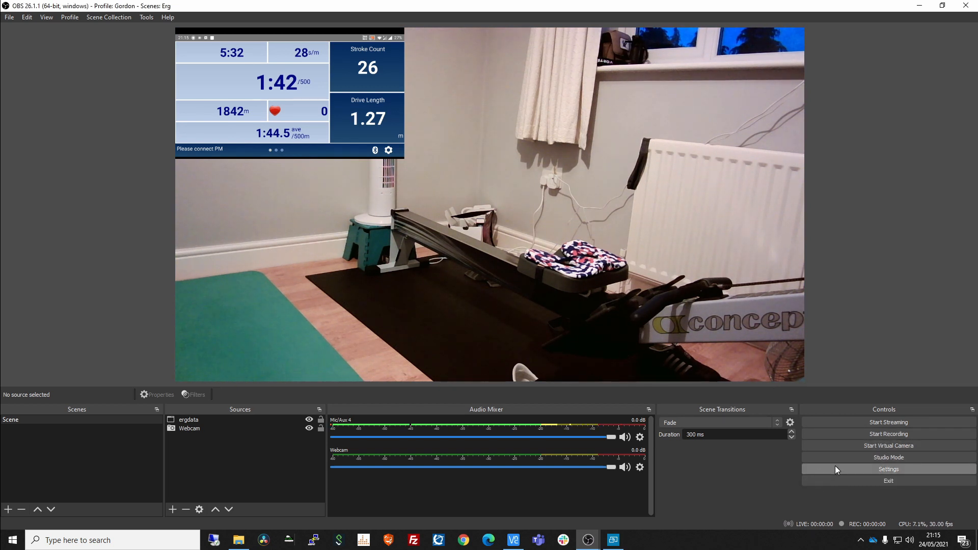
Start the OBS virtual camera and open the settings of the Zoom app.
{"action": "left_click", "coordinate": [857, 445]}
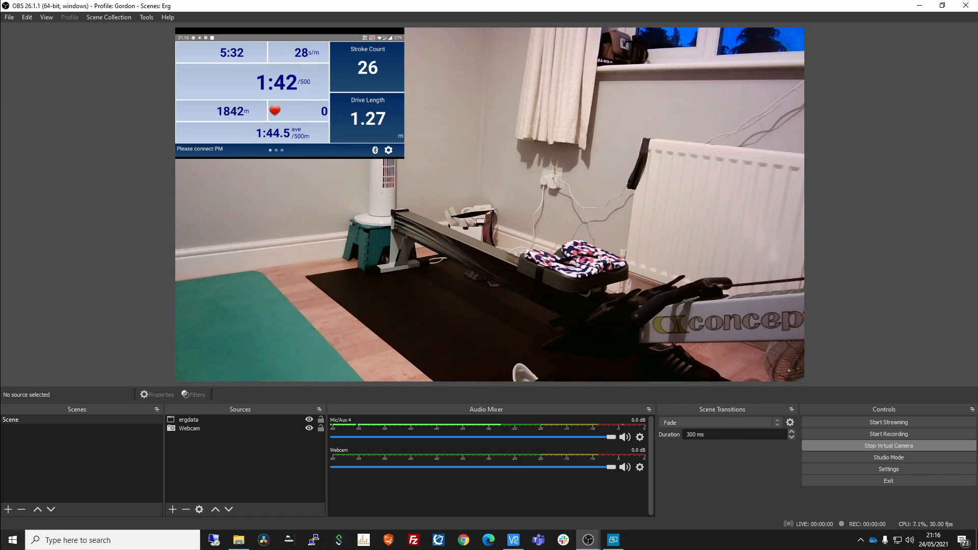
{"action": "left_click", "coordinate": [12, 547]}
{"action": "type", "text": "zoom"}
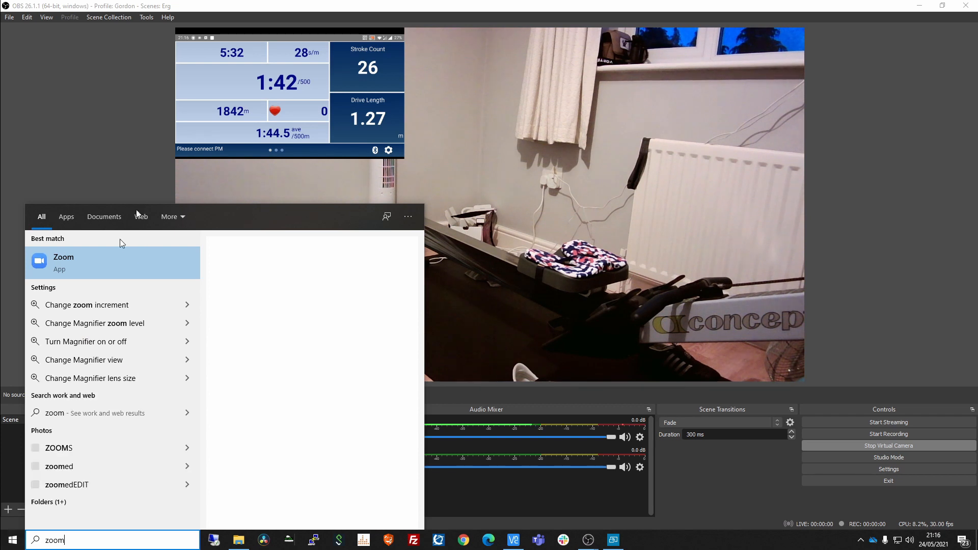
{"action": "left_click", "coordinate": [120, 264]}
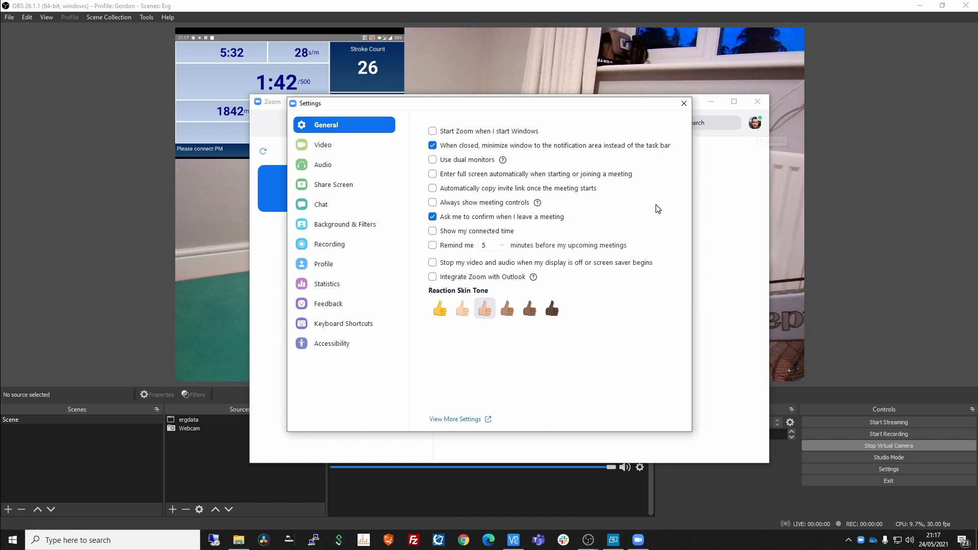
Choose OBS Virtual Camera as the camera in Zoom's video settings and close the settings.
{"action": "left_click", "coordinate": [336, 146]}
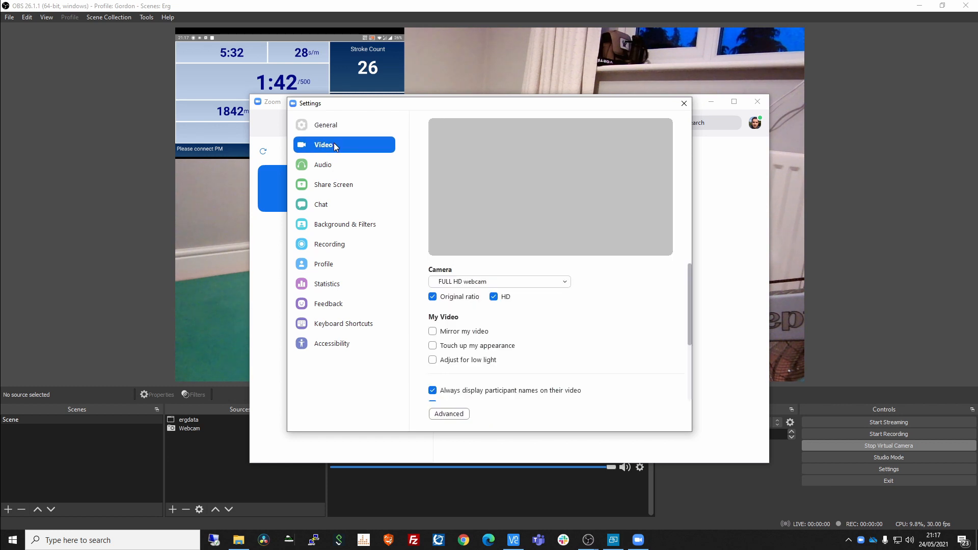
{"action": "left_click", "coordinate": [557, 284]}
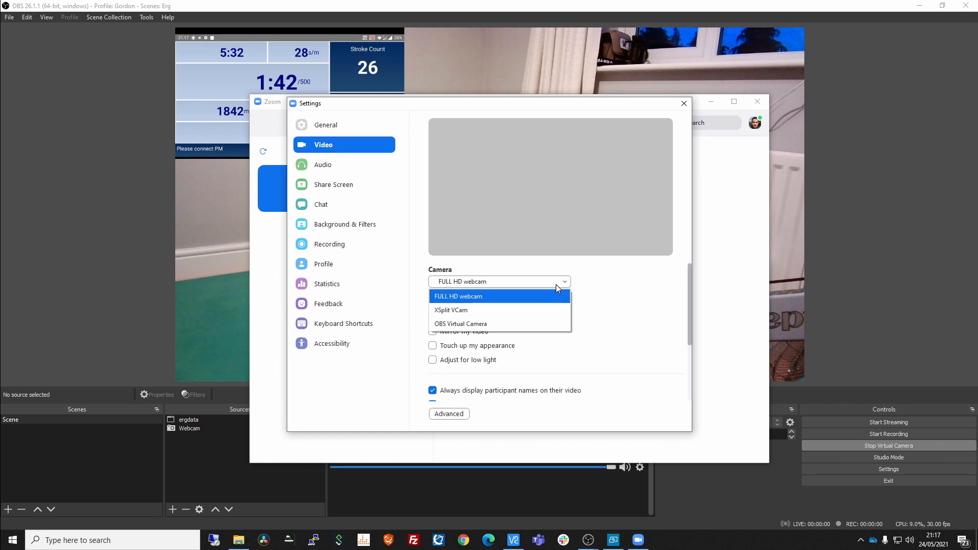
{"action": "left_click", "coordinate": [522, 326]}
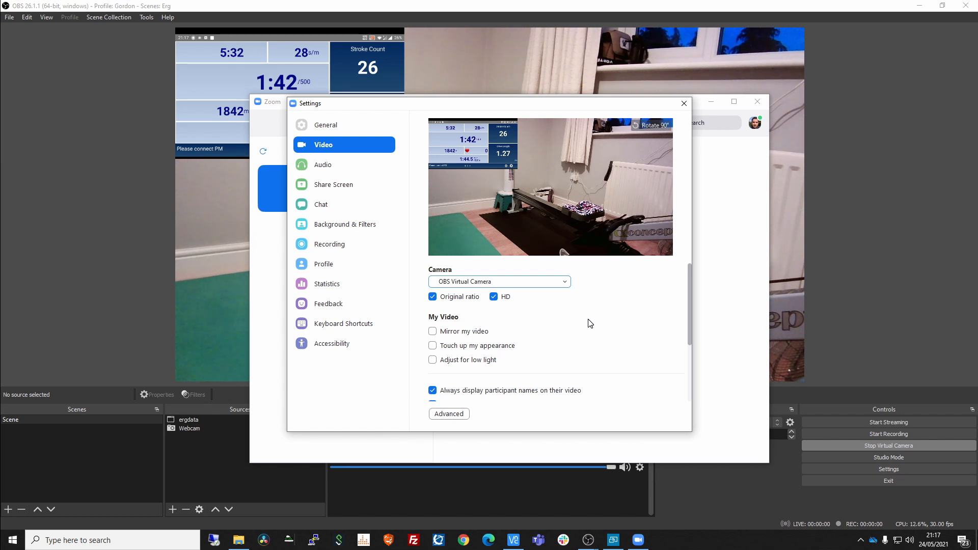
{"action": "left_click", "coordinate": [684, 103]}
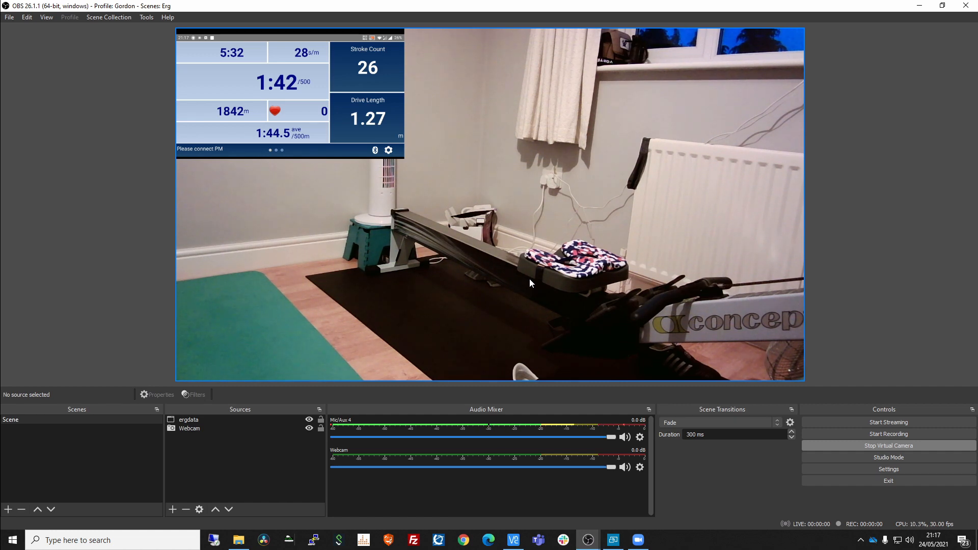
Add a Browser source under its default name and dismiss its properties without changing the URL.
{"action": "left_click", "coordinate": [173, 509]}
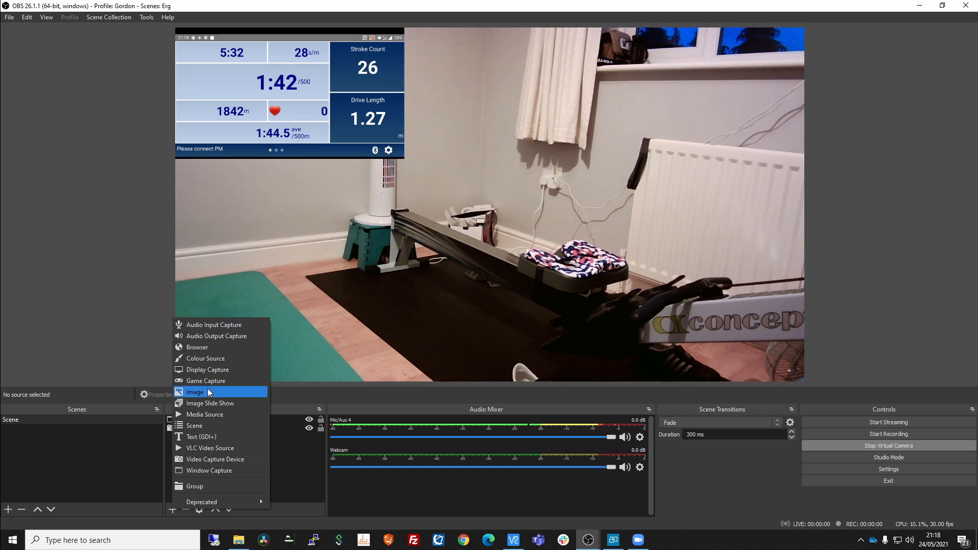
{"action": "left_click", "coordinate": [212, 346]}
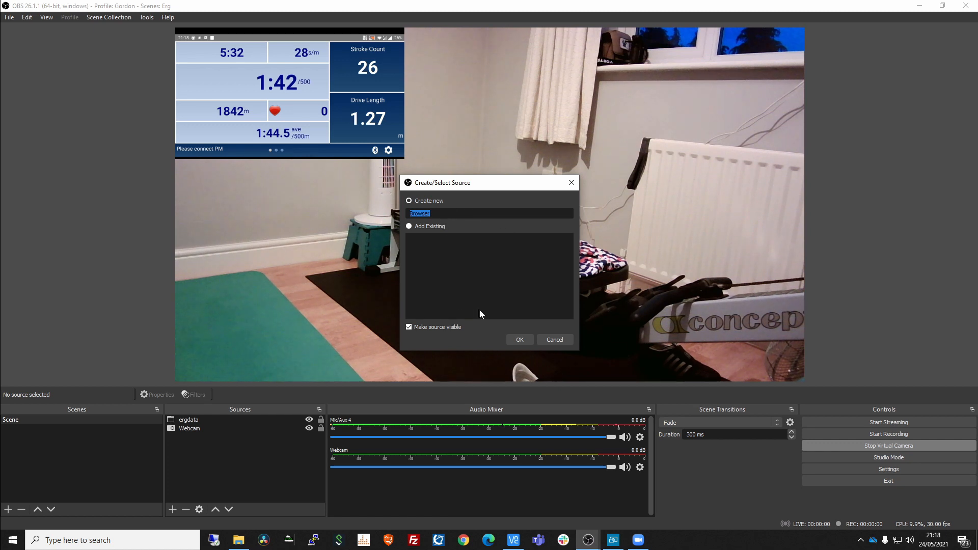
{"action": "left_click", "coordinate": [518, 340]}
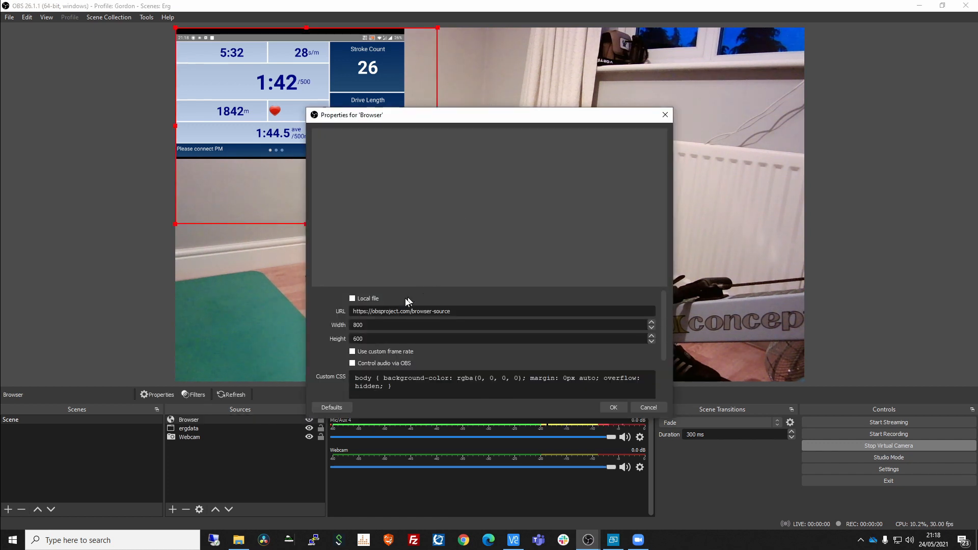
{"action": "left_click_drag", "start_coordinate": [463, 311], "coordinate": [362, 311]}
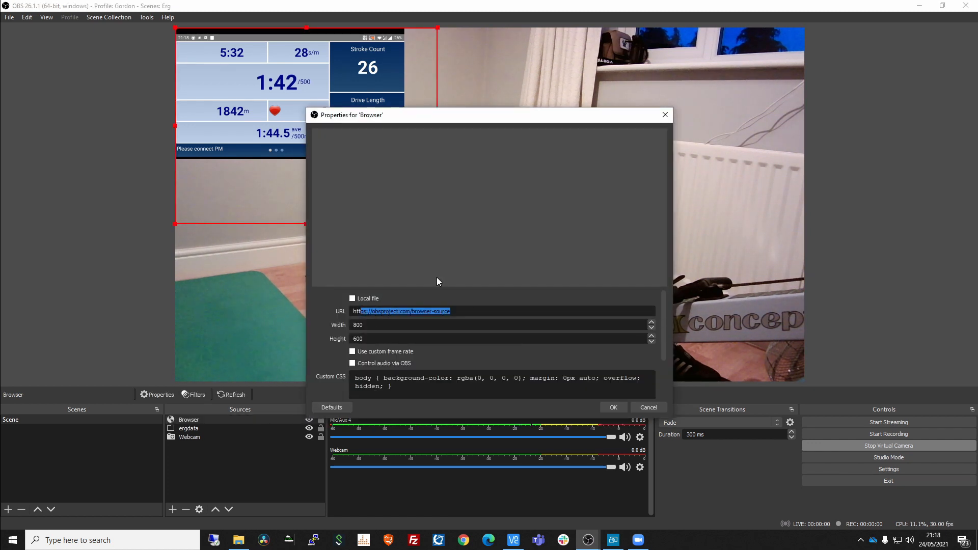
{"action": "left_click", "coordinate": [648, 407]}
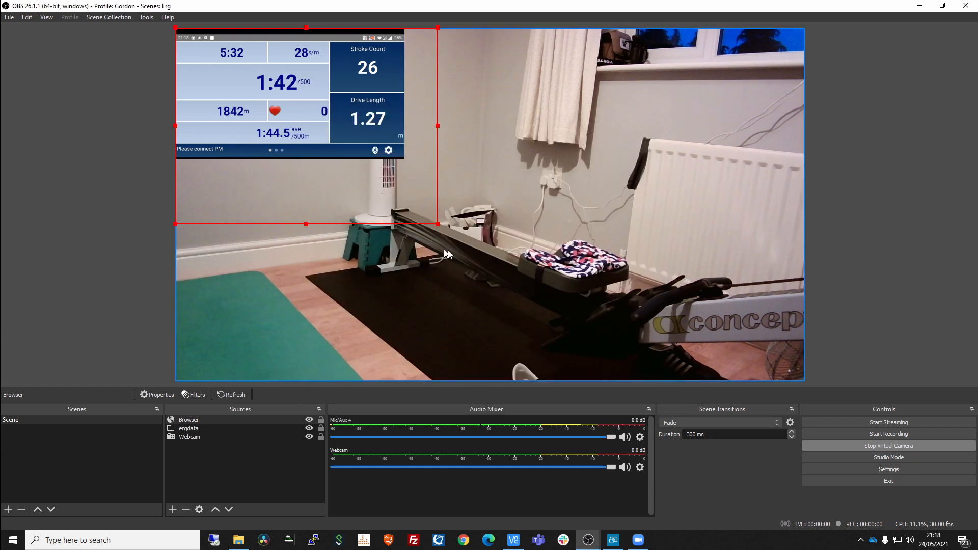
{"action": "left_click", "coordinate": [493, 227]}
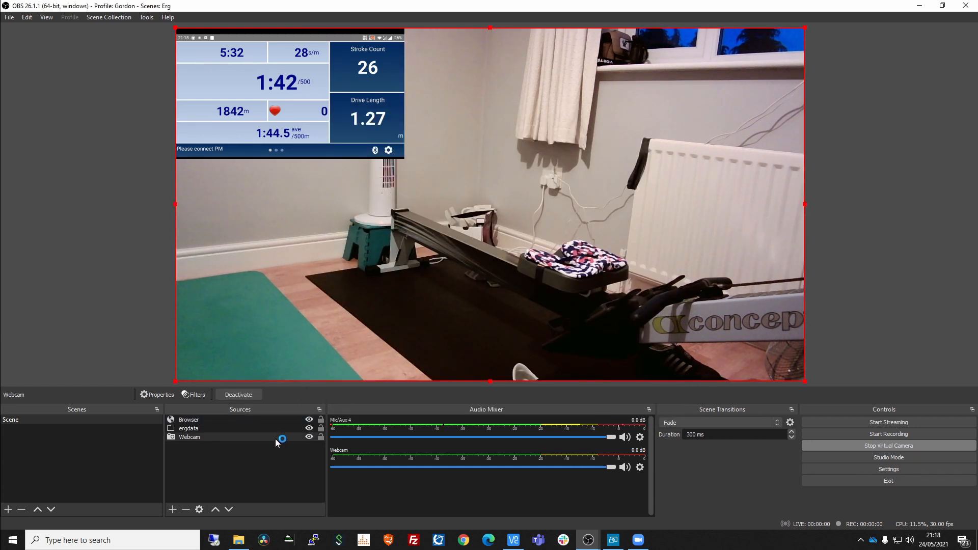